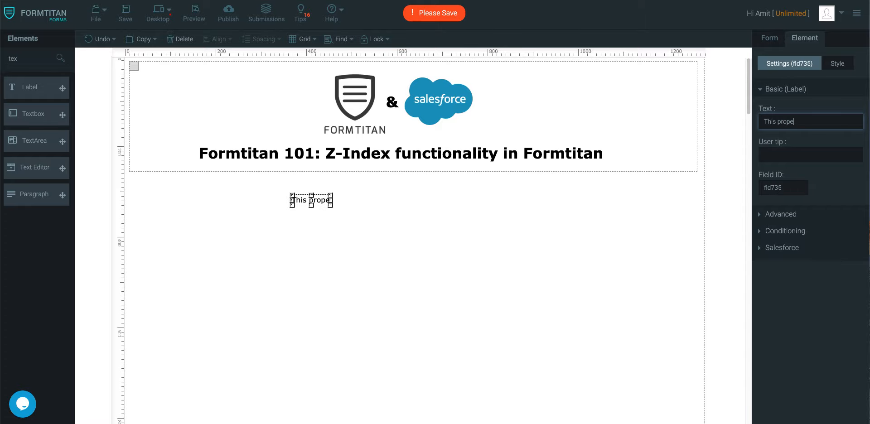
Step: Complete the label's opening text as 'This property determines if an element is below or above another,'
type("de")
key("BackSpace")
key("BackSpace")
type("y determ")
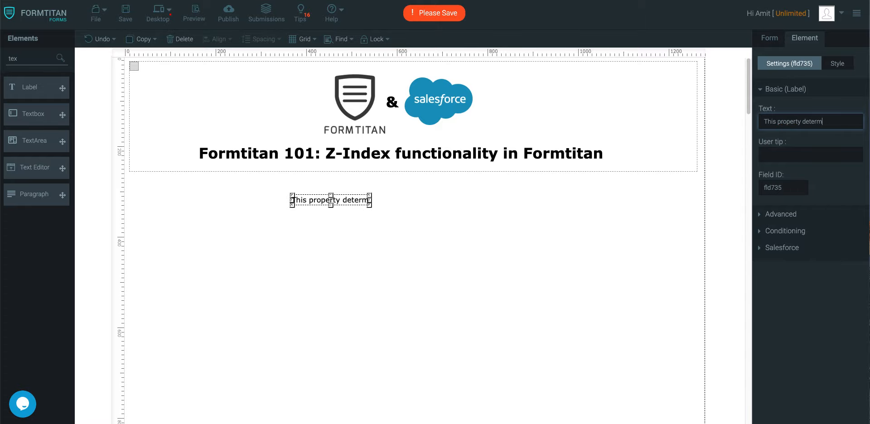
type("ines if an element is below or above anoth")
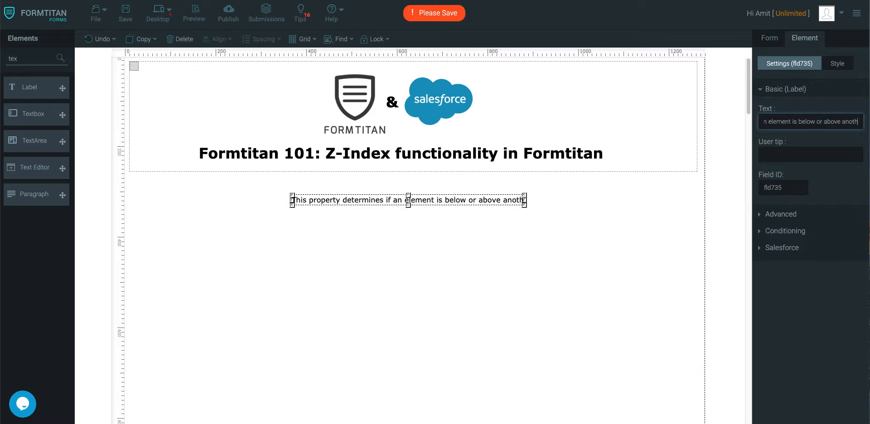
type("er, the d")
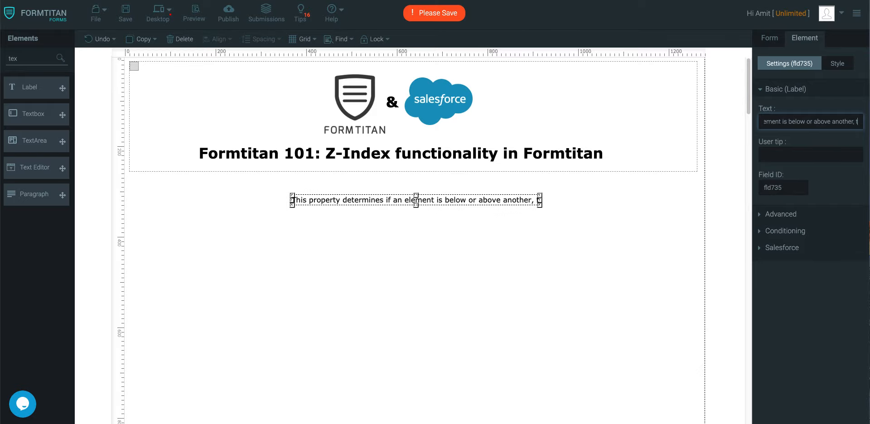
key("BackSpace")
key("BackSpace")
key("BackSpace")
key("BackSpace")
key("BackSpace")
key("BackSpace")
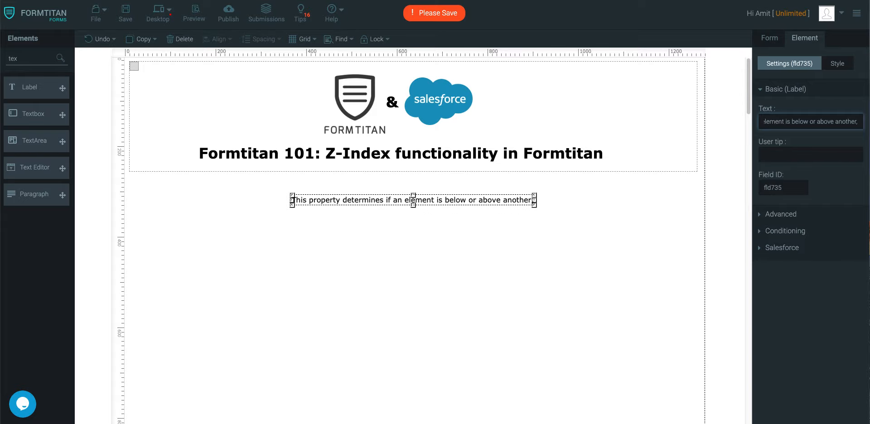
Step: Append the sentence 'The element with the larger number will appear above' to the label text
type(". The ele,mem")
key("BackSpace")
key("BackSpace")
key("BackSpace")
key("BackSpace")
type("ment with the larger number will appear above")
left_click(539, 241)
Step: Place the label centred beneath the heading with its text on one line, and remove the stray comma after 'another'
left_click(444, 202)
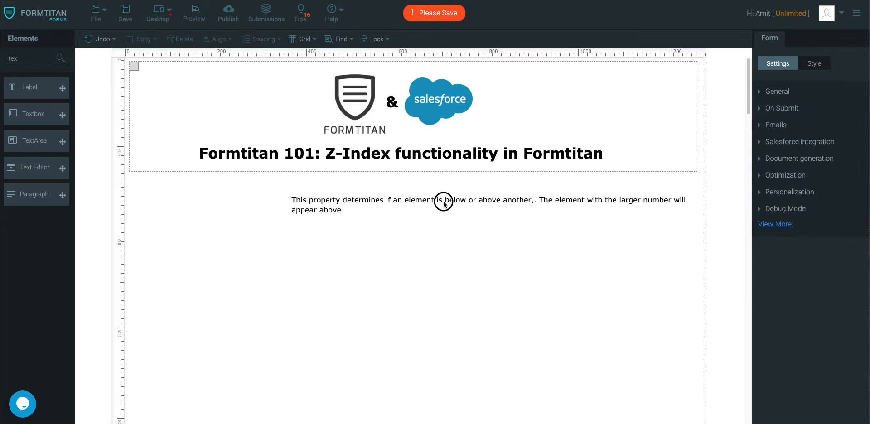
left_click_drag(444, 202, 305, 194)
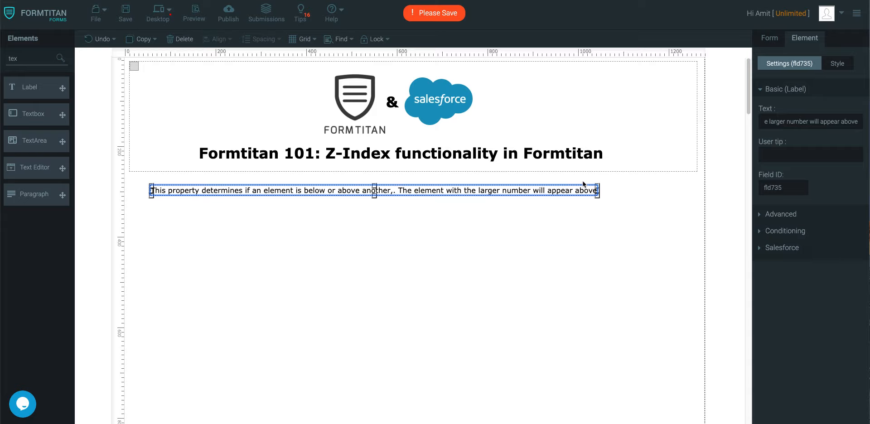
left_click_drag(599, 192, 675, 190)
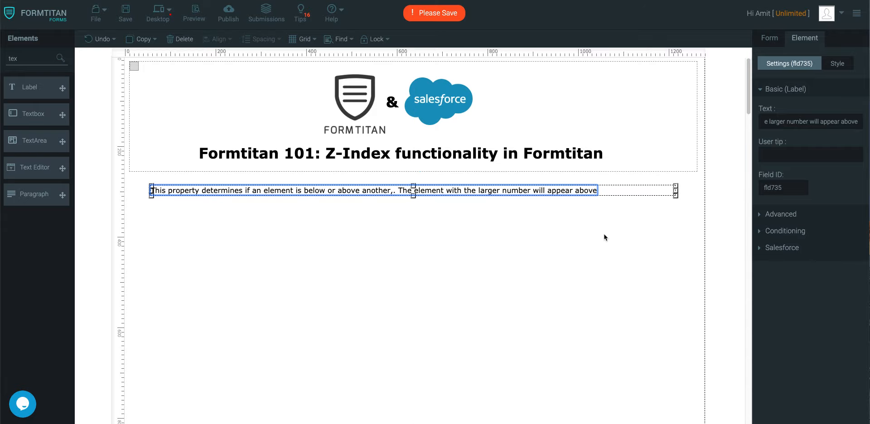
left_click(598, 236)
left_click_drag(510, 191, 634, 191)
left_click(561, 267)
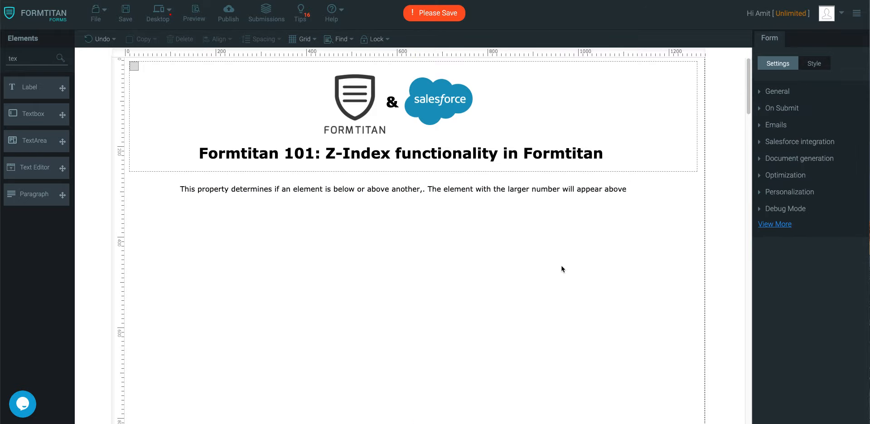
left_click(429, 189)
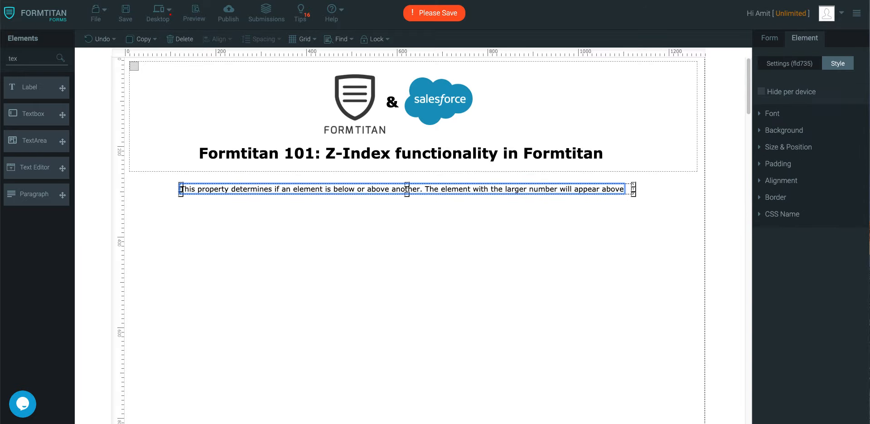
left_click(405, 279)
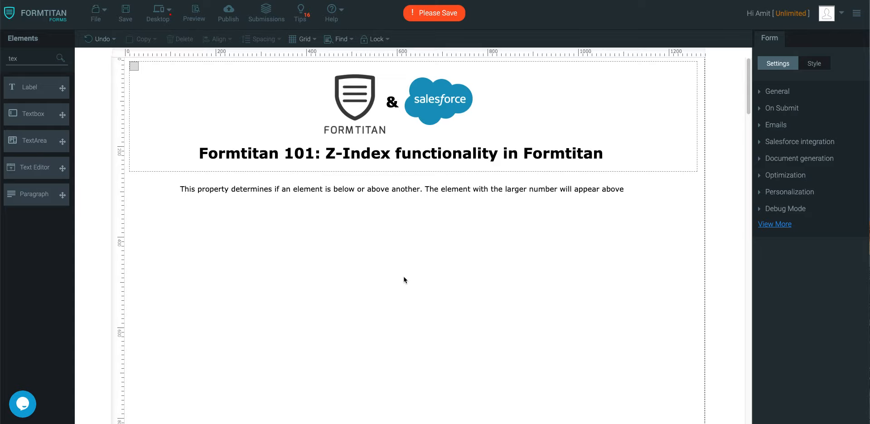
Step: Find the Image element and add it to the form below the label, using the Beach picture
double_click(21, 58)
key("BackSpace")
type("image")
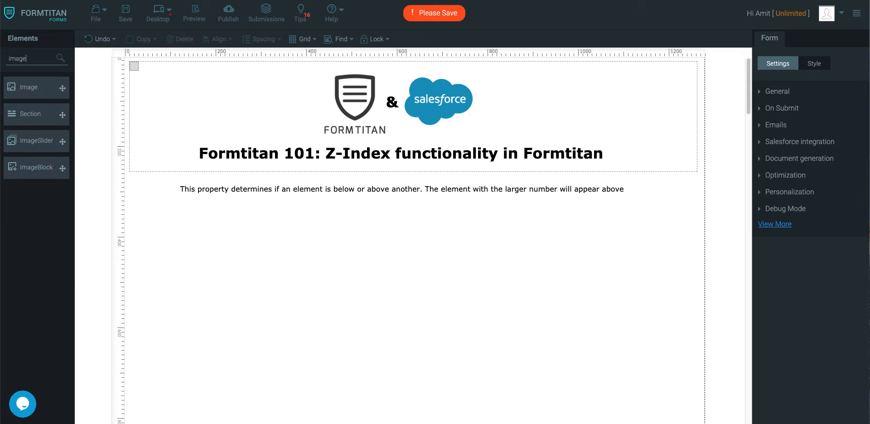
left_click_drag(27, 87, 410, 251)
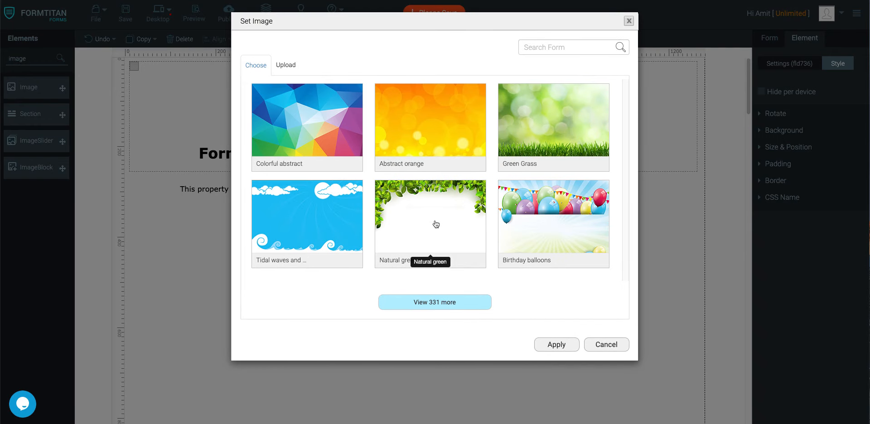
left_click(442, 303)
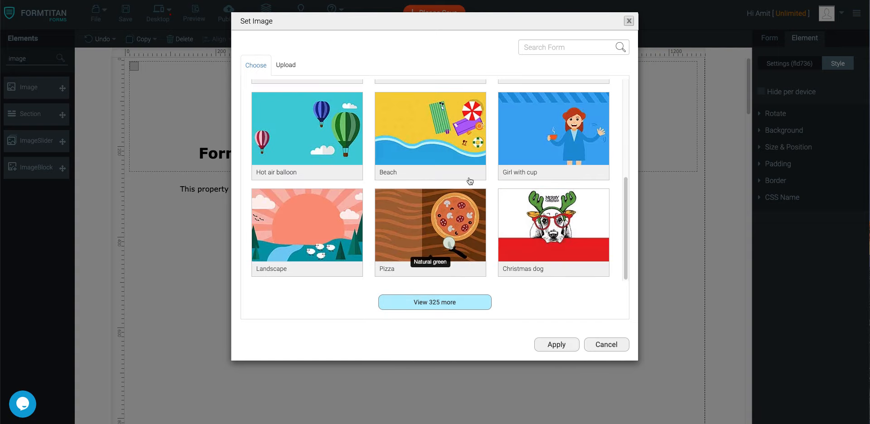
left_click(431, 175)
left_click(551, 349)
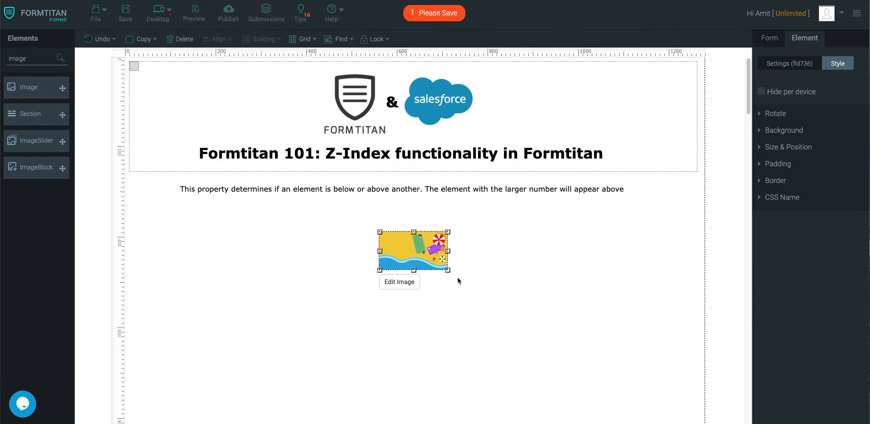
left_click(457, 277)
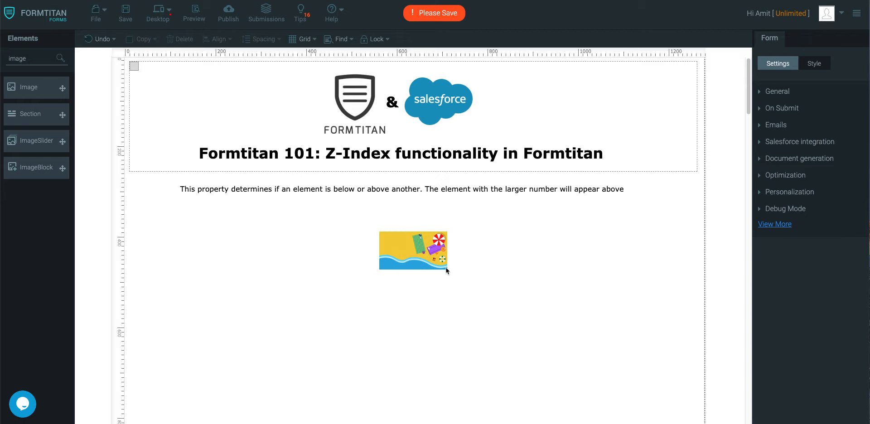
Step: Enlarge the beach image to the form's full width of about 1275 px, starting at the form's left edge below the label
left_click(447, 270)
left_click_drag(447, 269, 733, 421)
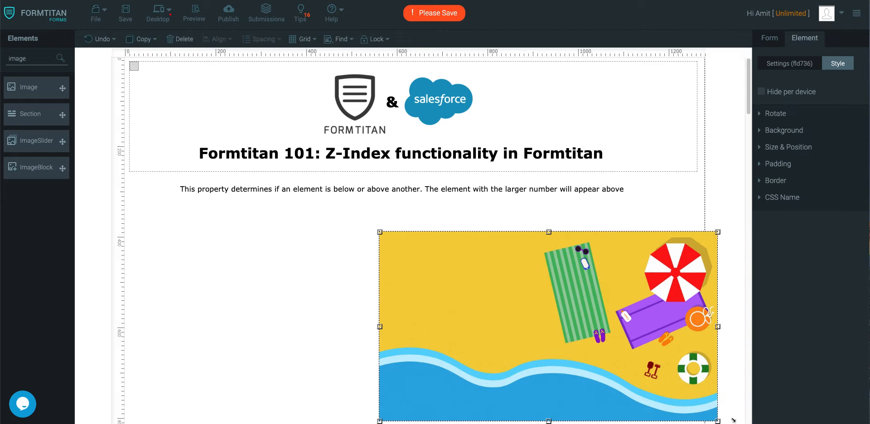
left_click_drag(640, 345, 388, 332)
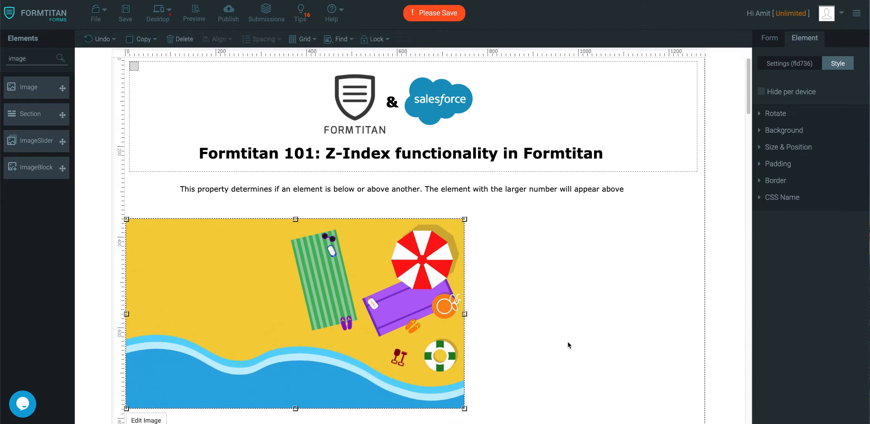
scroll(567, 341, "down", 5)
left_click_drag(464, 186, 648, 321)
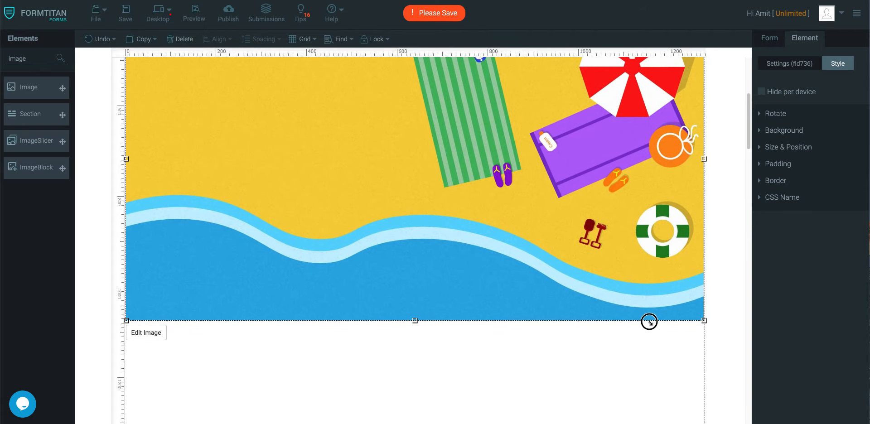
scroll(648, 322, "up", 3)
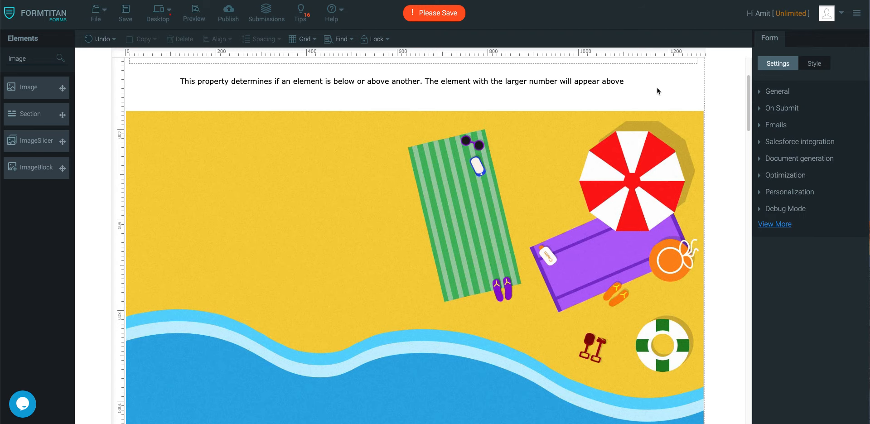
Step: Move the beach image further down the form to about X 2, Y 551
scroll(656, 87, "down", 3)
left_click_drag(599, 156, 601, 246)
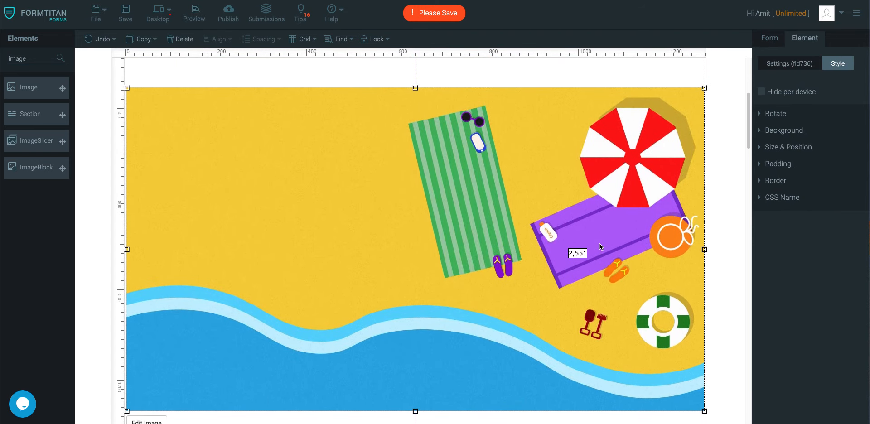
left_click(645, 76)
Step: Set the beach image's z-index to 1 and save the form
left_click(621, 132)
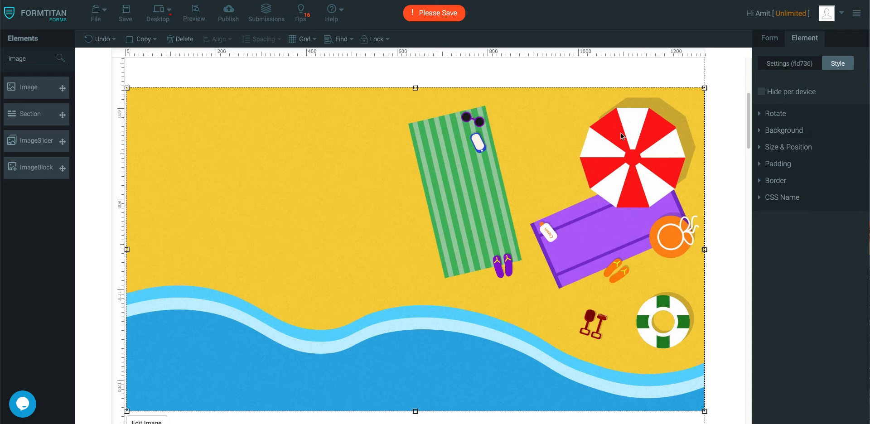
left_click(791, 148)
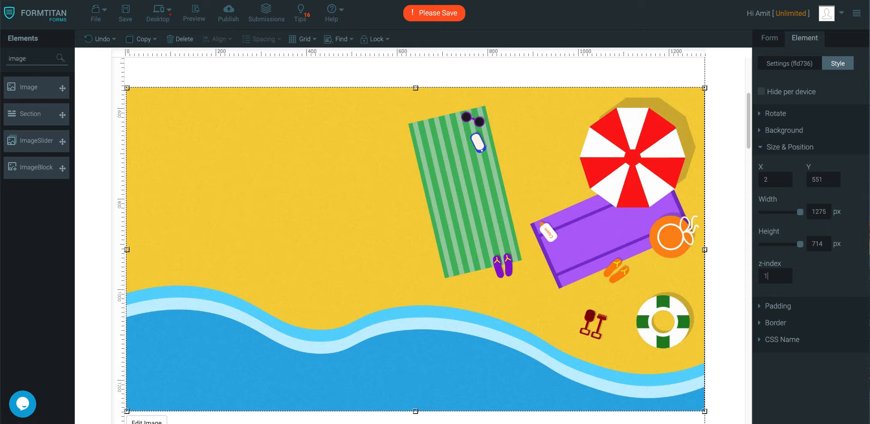
left_click(125, 13)
Step: Move the beach image back up close beneath the label, at about Y 368
scroll(286, 84, "up", 3)
left_click(402, 253)
left_click_drag(402, 253, 403, 171)
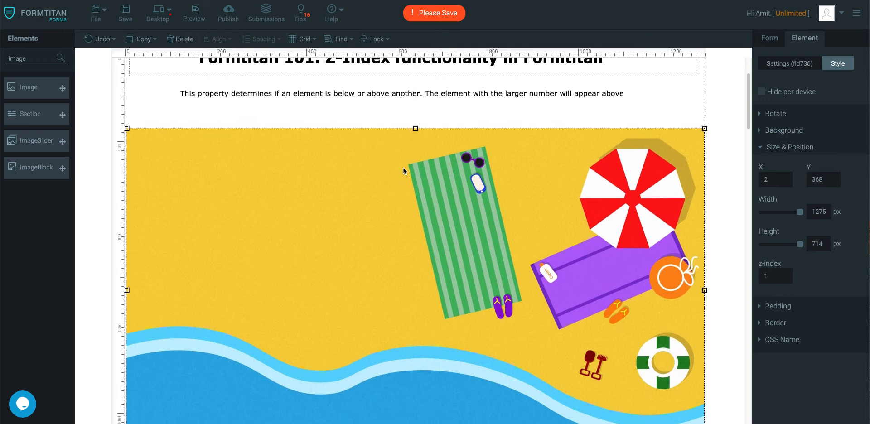
left_click(407, 120)
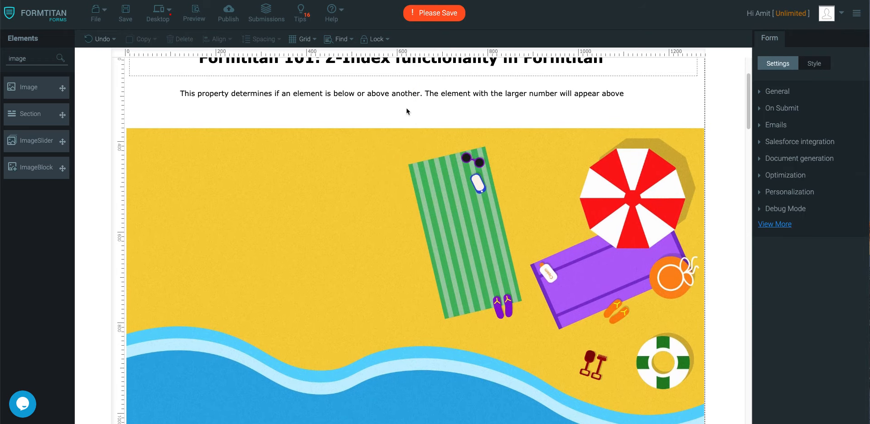
Step: Add a Textbox and, directly beneath it, a TextArea on the sand in the left part of the beach image
double_click(31, 58)
type("text")
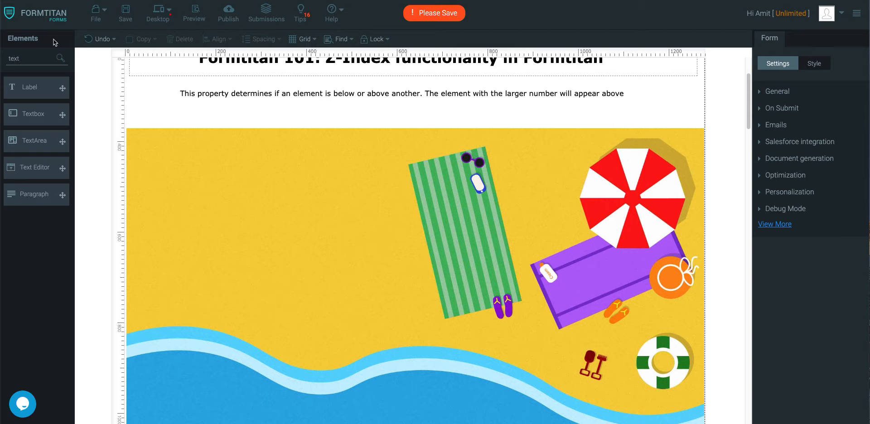
left_click_drag(16, 129, 167, 176)
left_click_drag(37, 141, 188, 210)
left_click(280, 111)
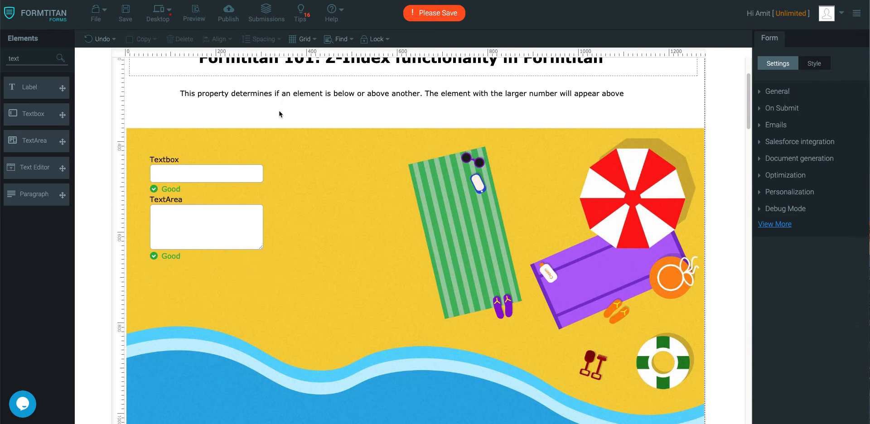
Step: Check the size, position and z-index settings of the Textbox and the TextArea
left_click(228, 178)
left_click(228, 221)
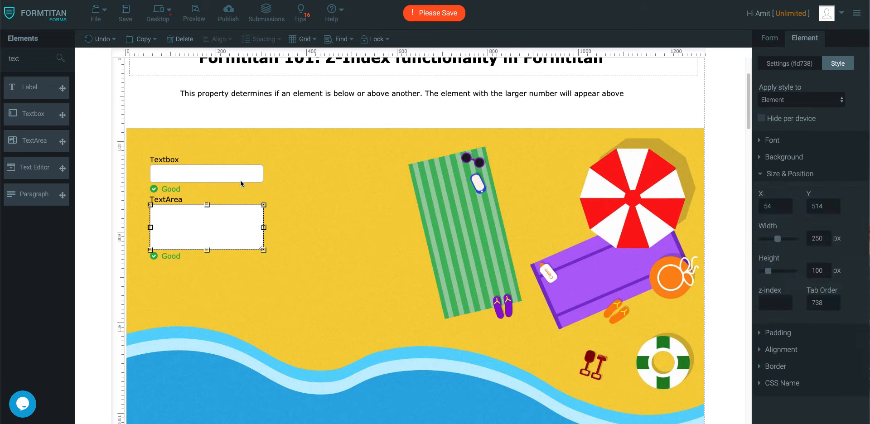
left_click(241, 183)
left_click(235, 222)
left_click(431, 183)
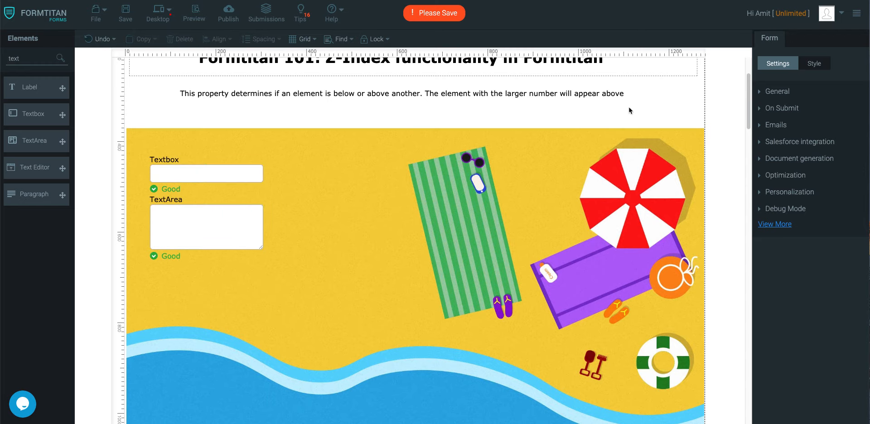
Step: Set the beach image's z-index to 50
left_click(612, 144)
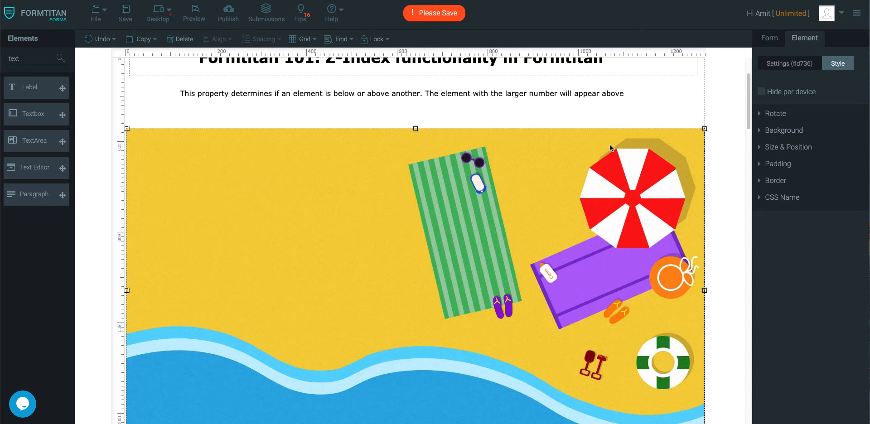
left_click(794, 148)
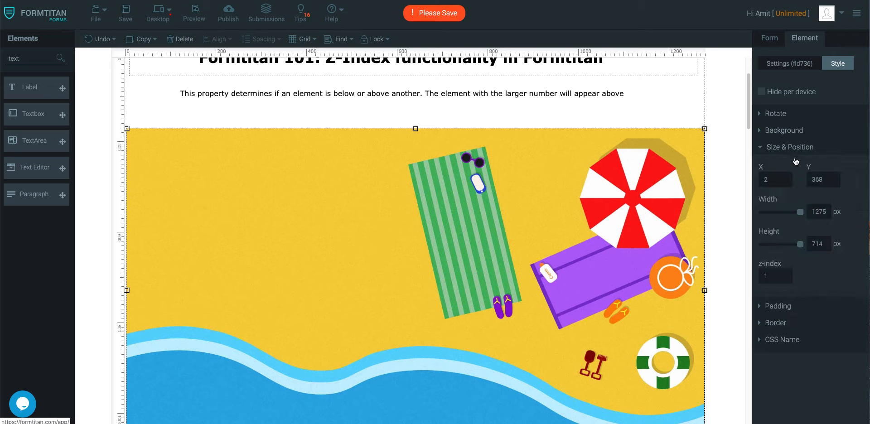
double_click(786, 271)
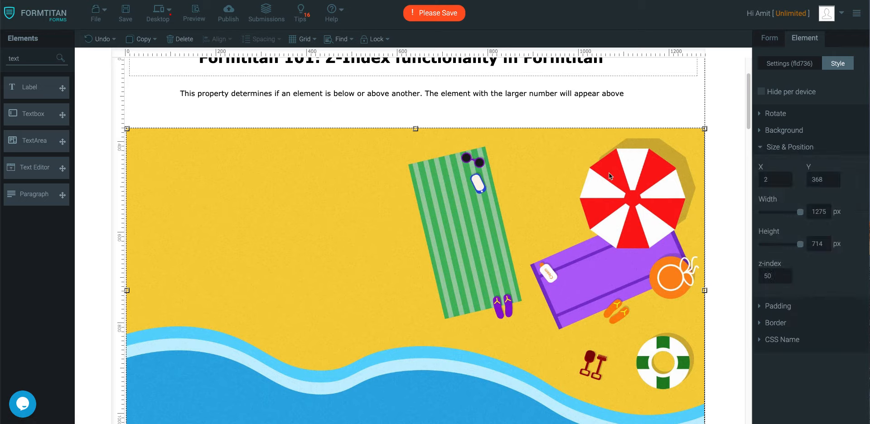
left_click(654, 96)
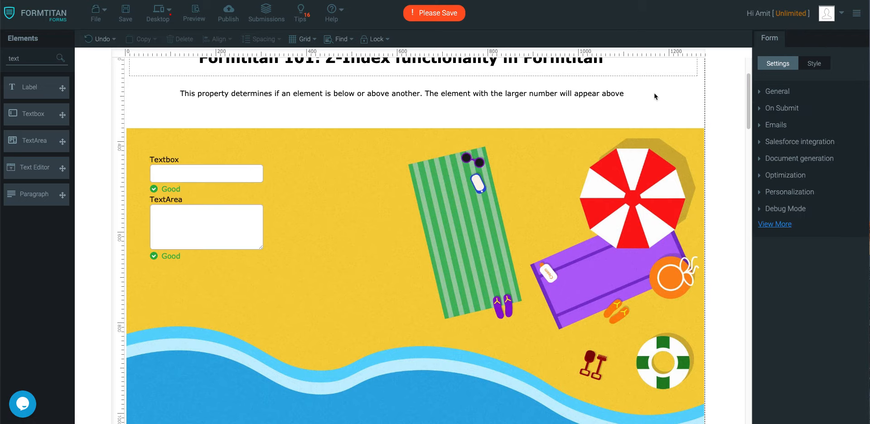
Step: Set the Textbox's z-index to 1
left_click(237, 182)
left_click(789, 174)
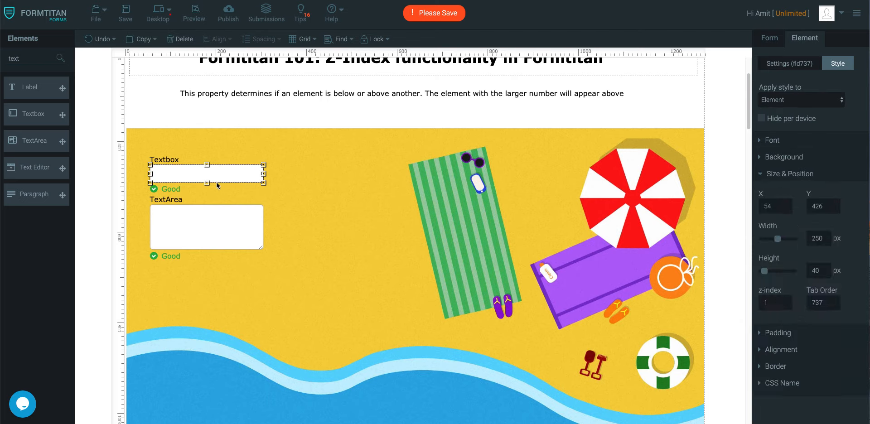
key("Delete")
Step: Set the TextArea's z-index to 2
left_click(194, 227)
left_click(789, 173)
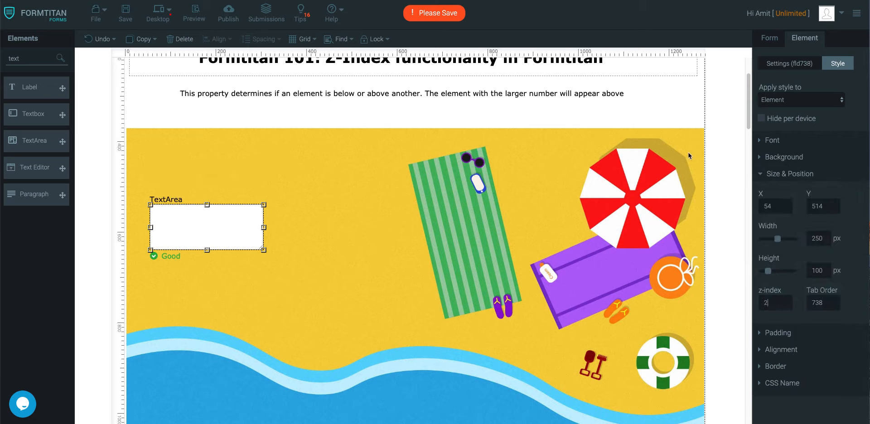
key("Delete")
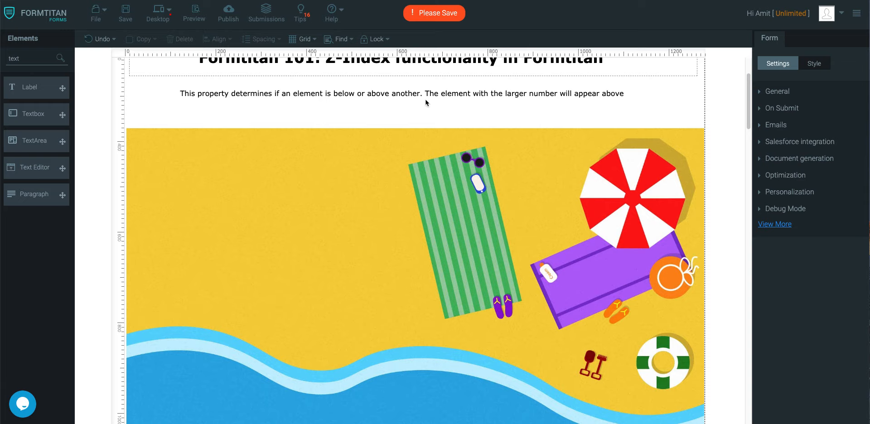
Step: Check the beach image's size, position and z-index settings
left_click(641, 171)
left_click(790, 147)
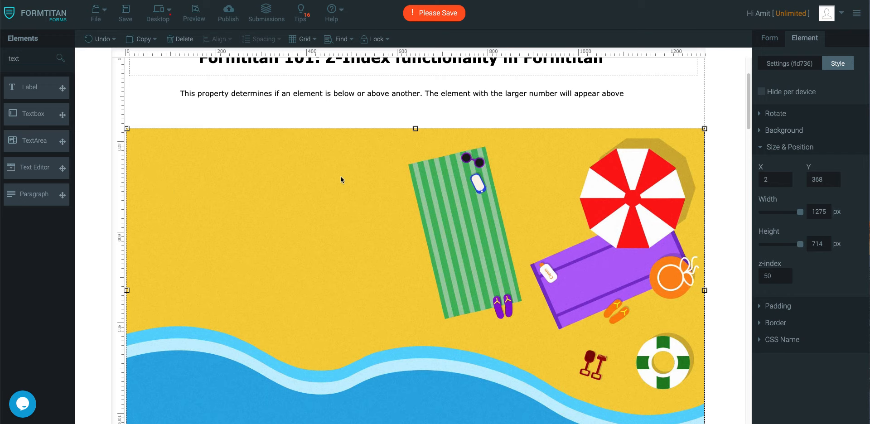
scroll(365, 236, "down", 3)
scroll(363, 259, "up", 2)
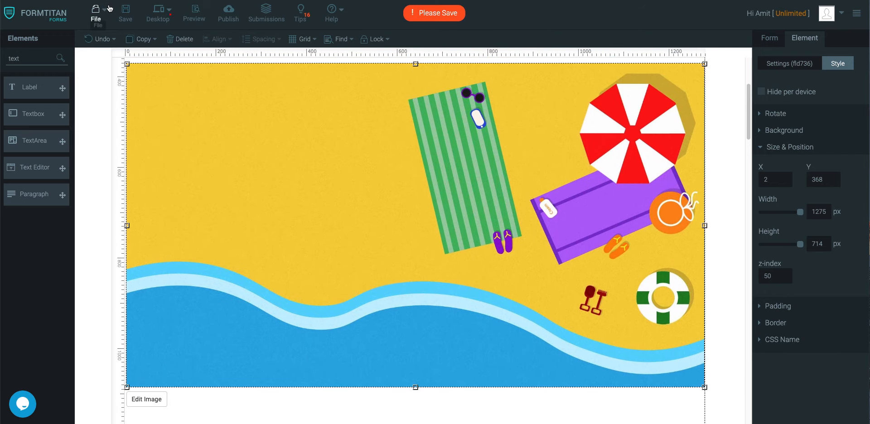
Step: Save the form and preview how the beach image and the text fields are layered
left_click(125, 15)
left_click(196, 10)
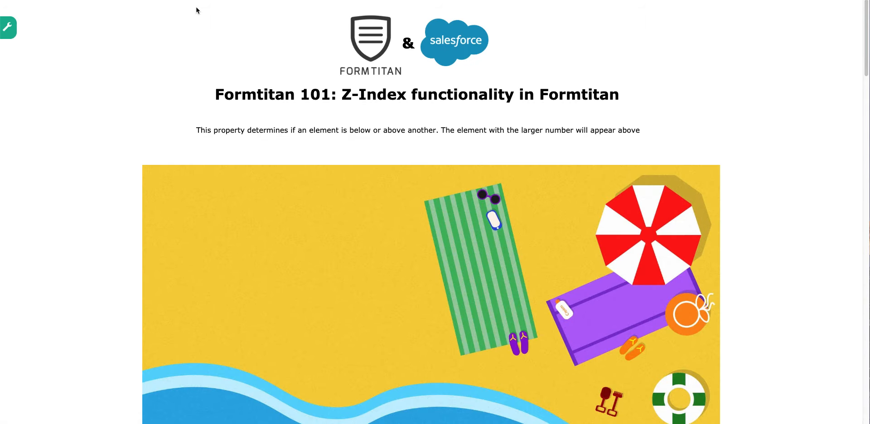
scroll(295, 184, "down", 2)
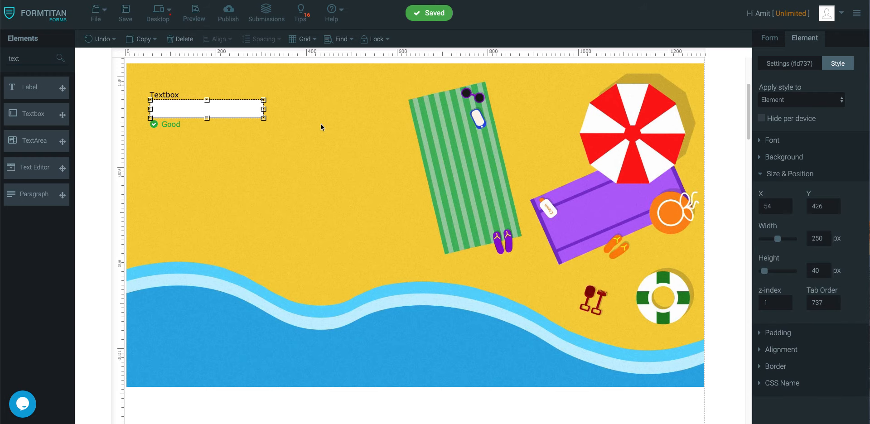
Step: Move the beach image down to about Y 652, clear of the Textbox and the TextArea
left_click(349, 206)
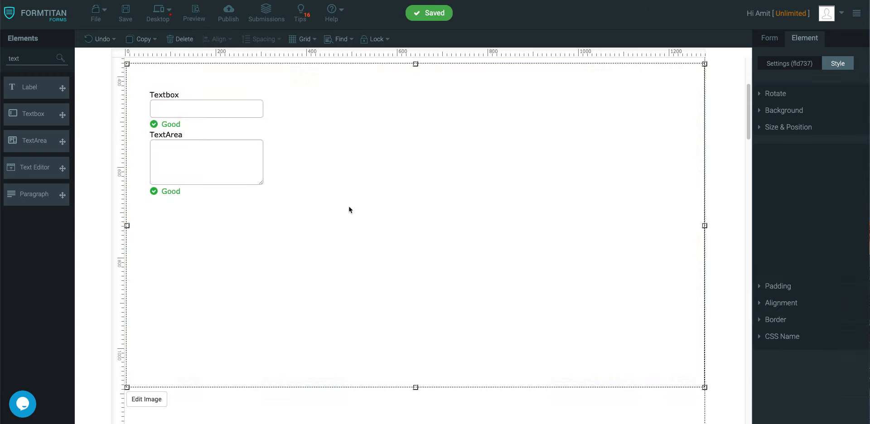
scroll(349, 210, "down", 2)
left_click_drag(349, 210, 371, 337)
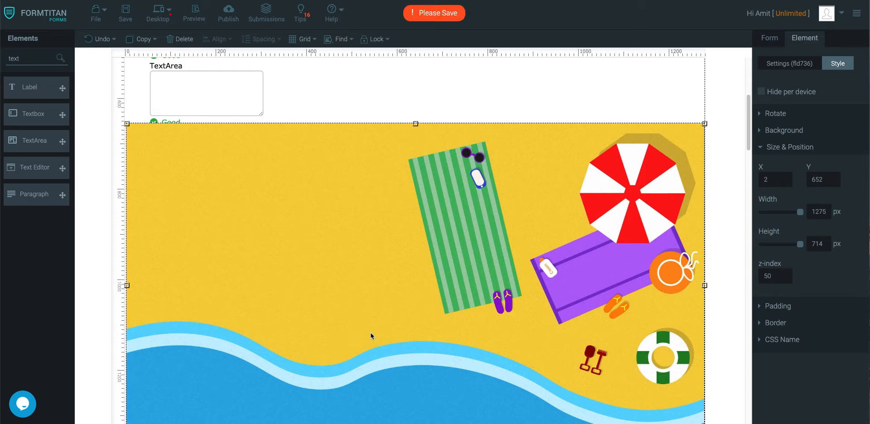
Step: Set the Textbox's z-index to 51
scroll(424, 240, "up", 3)
left_click(224, 142)
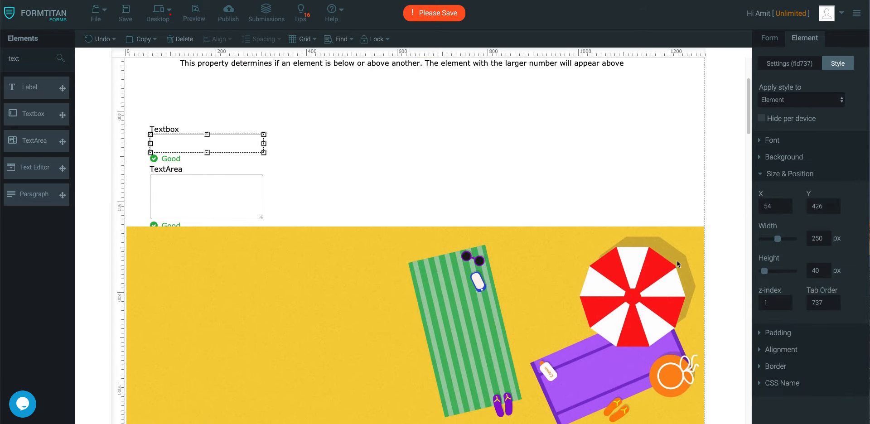
left_click_drag(773, 303, 711, 303)
type("51")
Step: Set the TextArea's z-index to 52 and save the form
left_click(224, 178)
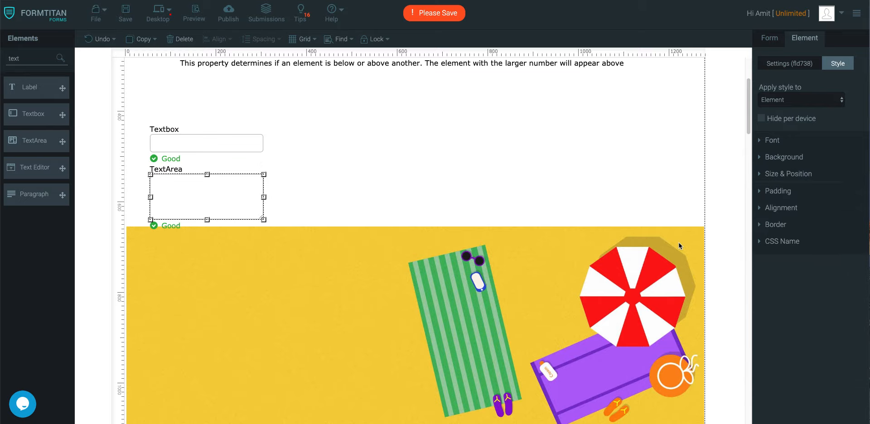
left_click_drag(783, 303, 708, 299)
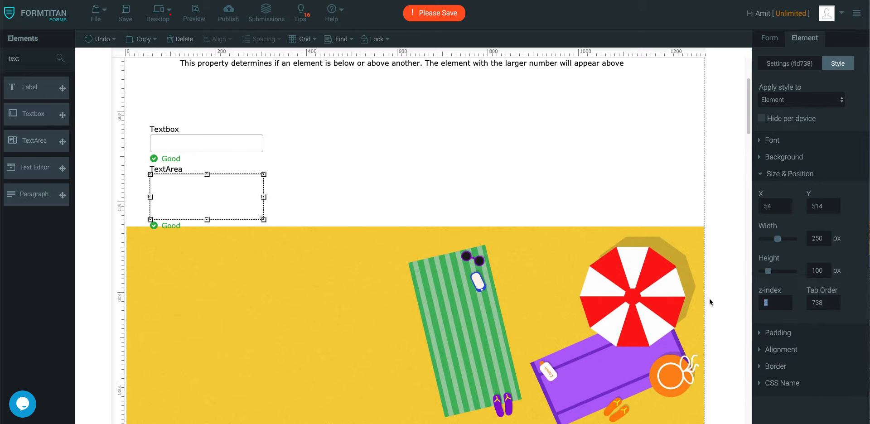
type("52")
left_click(125, 12)
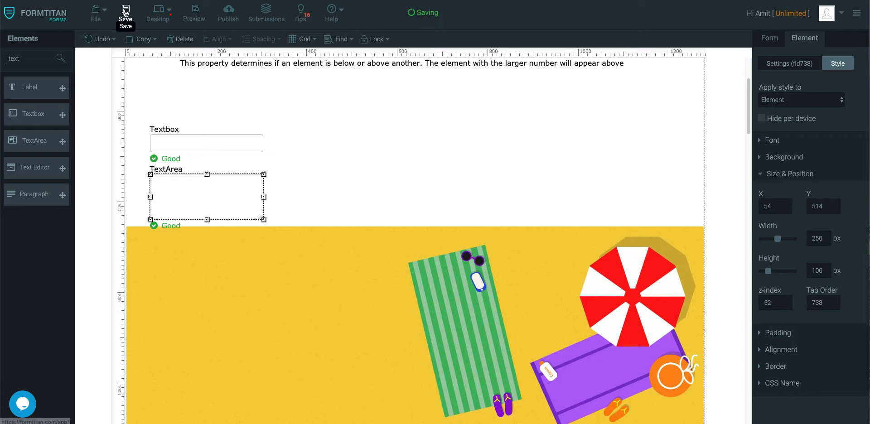
Step: Move the Textbox and the TextArea down onto the beach image, and move the image up to about Y 353, below the description text
left_click_drag(236, 138, 237, 284)
left_click_drag(236, 192, 237, 338)
left_click(420, 265)
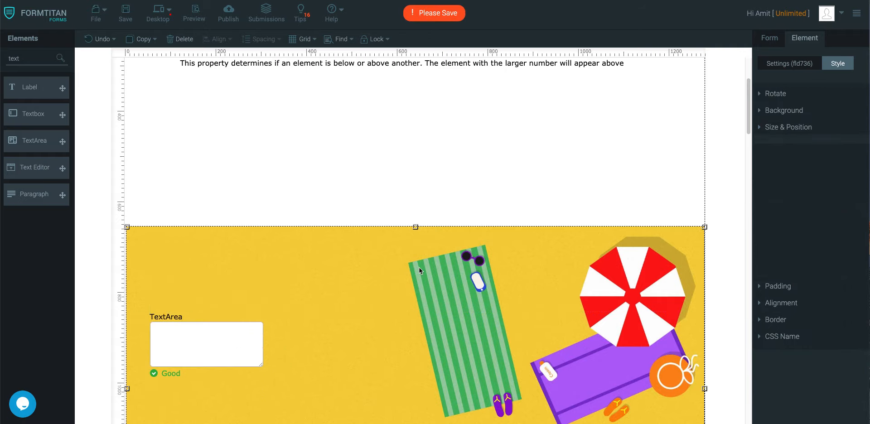
left_click_drag(420, 262, 439, 137)
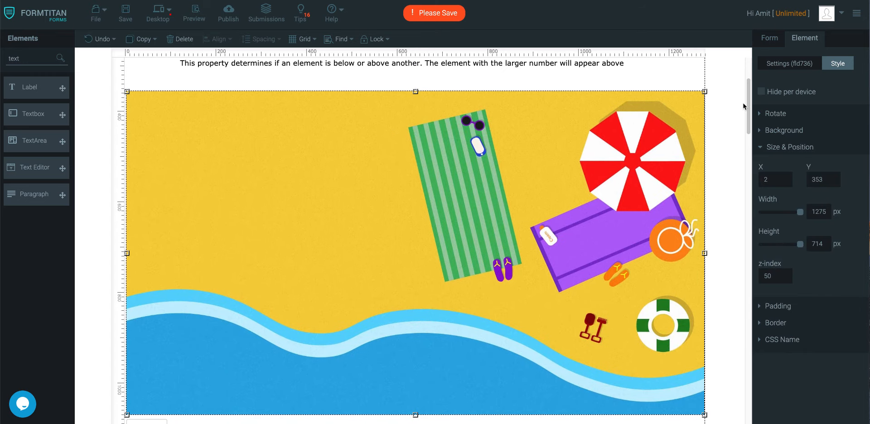
scroll(712, 176, "down", 4)
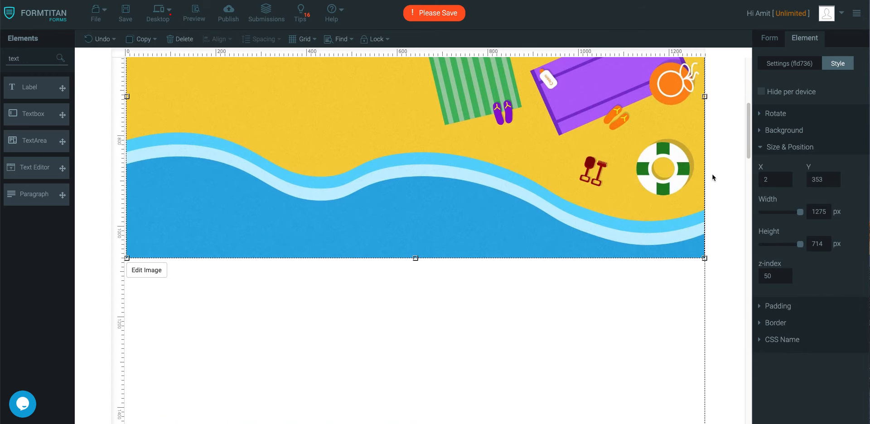
left_click(456, 345)
scroll(456, 344, "up", 1)
scroll(455, 343, "up", 3)
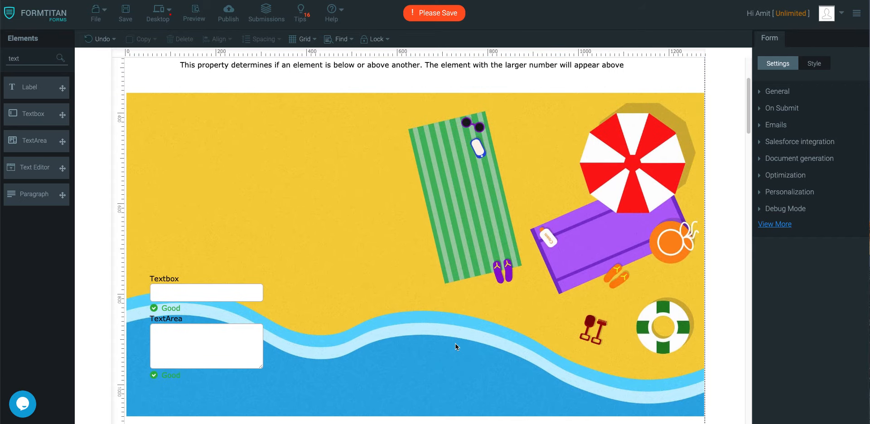
Step: Move the Textbox to about X 35, Y 389 and the TextArea to about X 35, Y 477, over the image's sand area
left_click(249, 295)
left_click_drag(246, 164, 237, 128)
left_click(232, 340)
left_click_drag(231, 341, 224, 175)
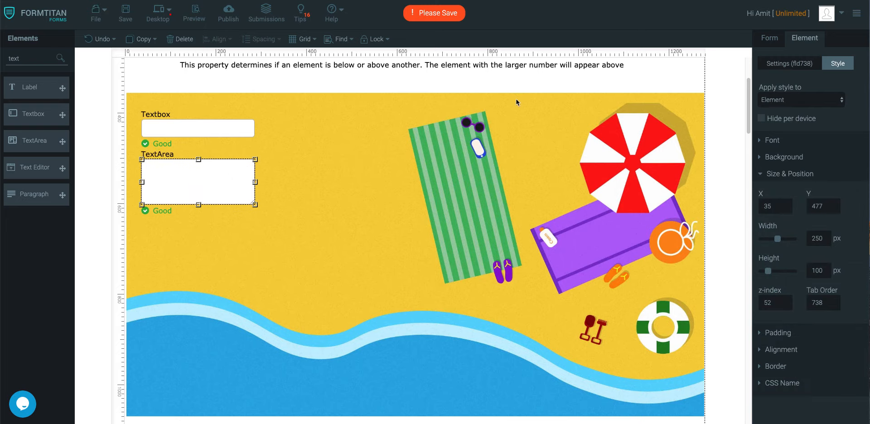
left_click(539, 77)
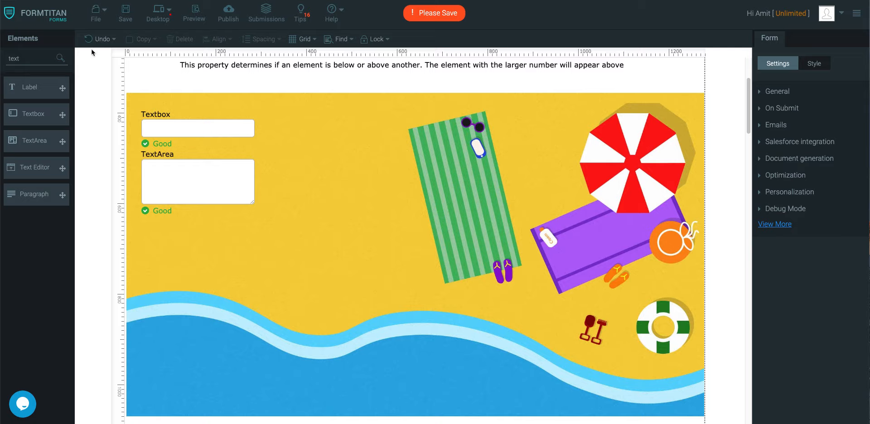
Step: Save the form and preview the Textbox and the TextArea layered over the beach image
left_click(125, 13)
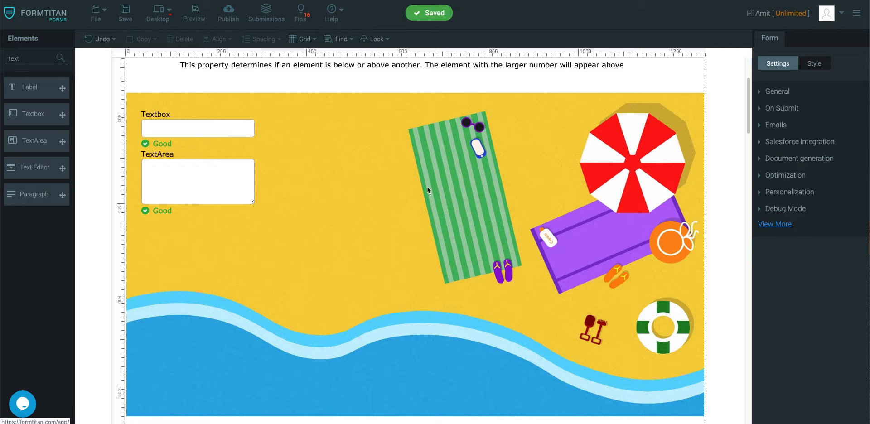
left_click(202, 13)
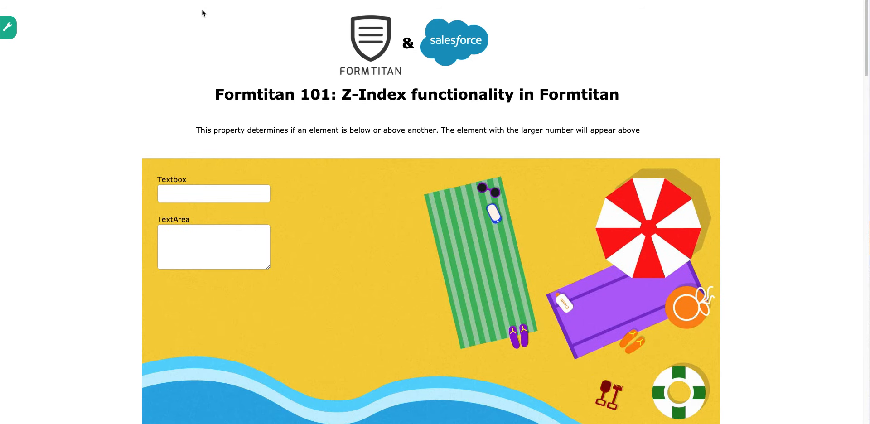
scroll(365, 121, "down", 3)
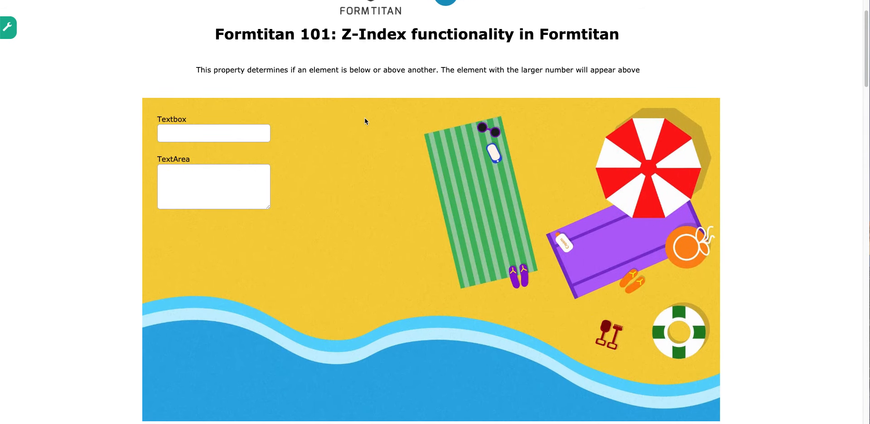
scroll(366, 121, "up", 3)
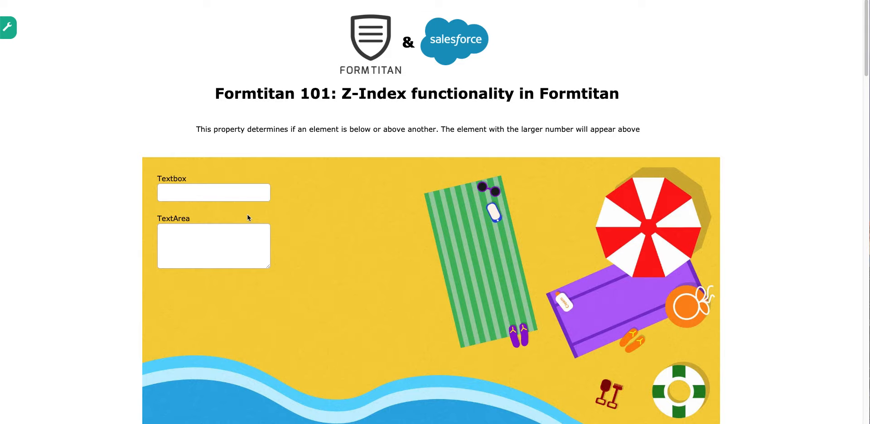
scroll(248, 216, "down", 3)
scroll(247, 217, "up", 3)
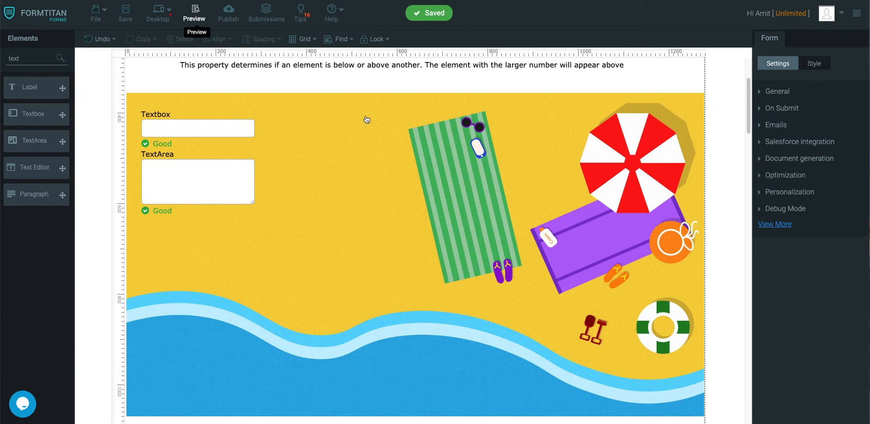
Step: Review where the z-index setting is found in the Textbox's size and position style options
left_click(192, 127)
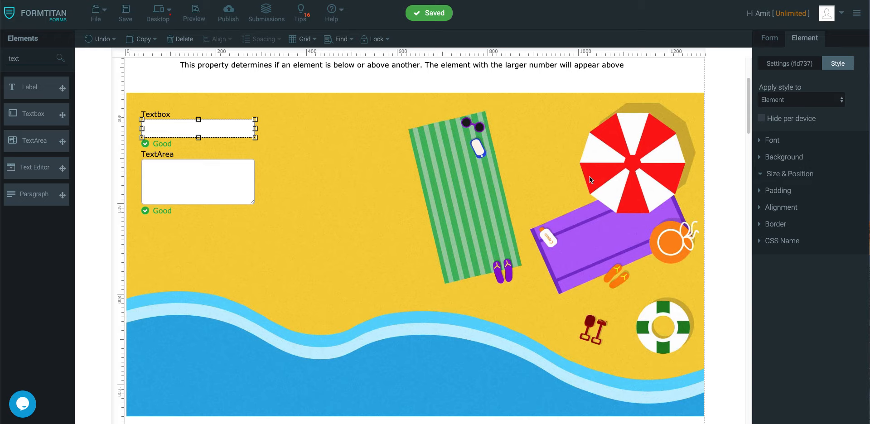
left_click(788, 173)
left_click(770, 44)
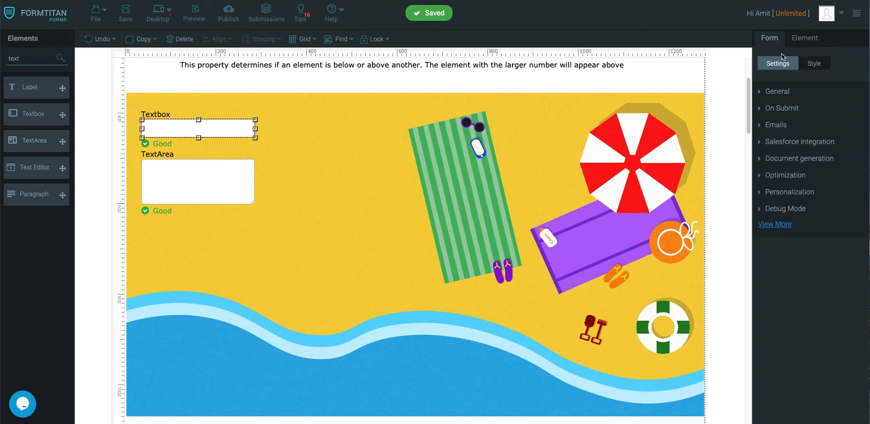
left_click(815, 64)
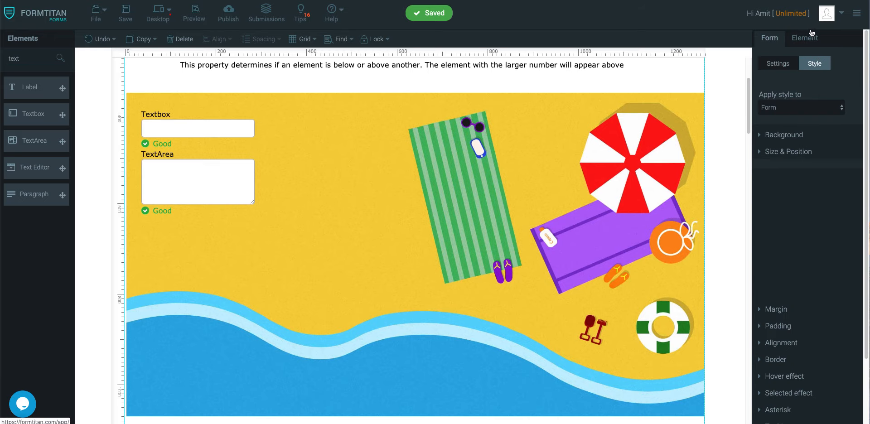
left_click(805, 37)
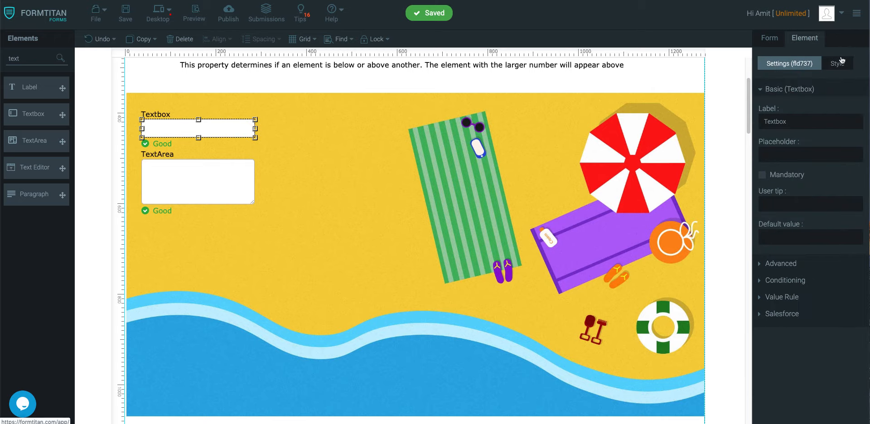
left_click(839, 62)
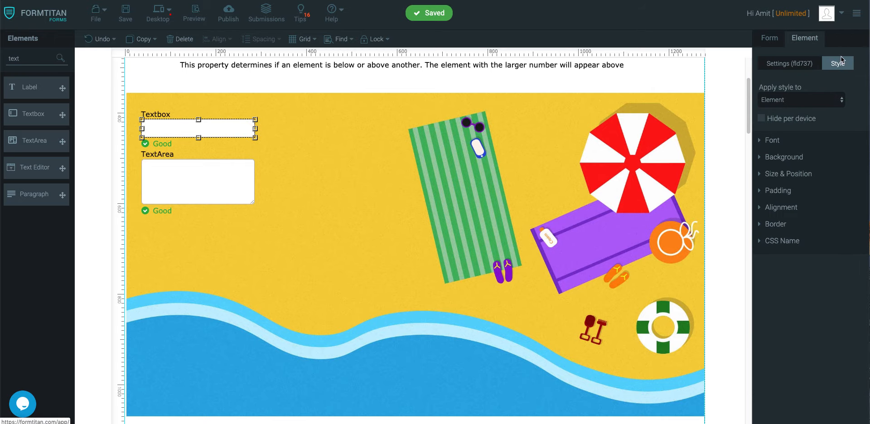
left_click(791, 176)
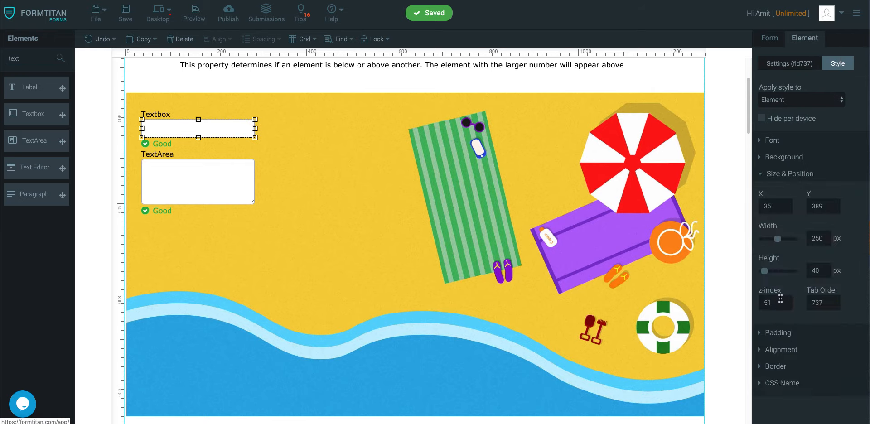
left_click(780, 301)
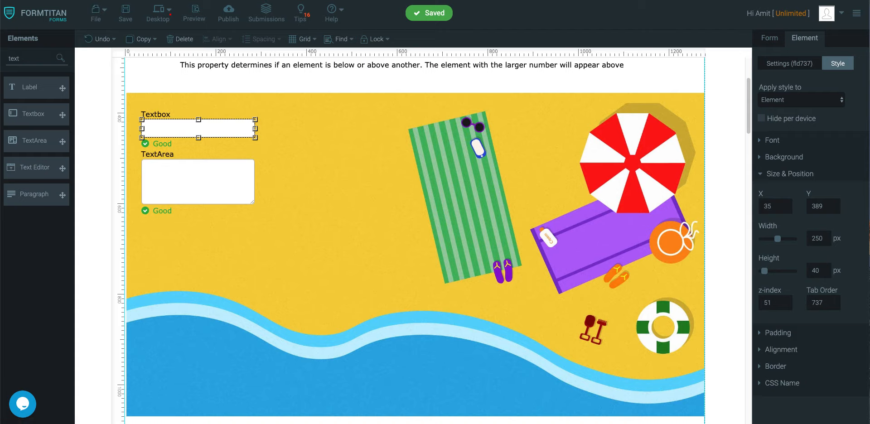